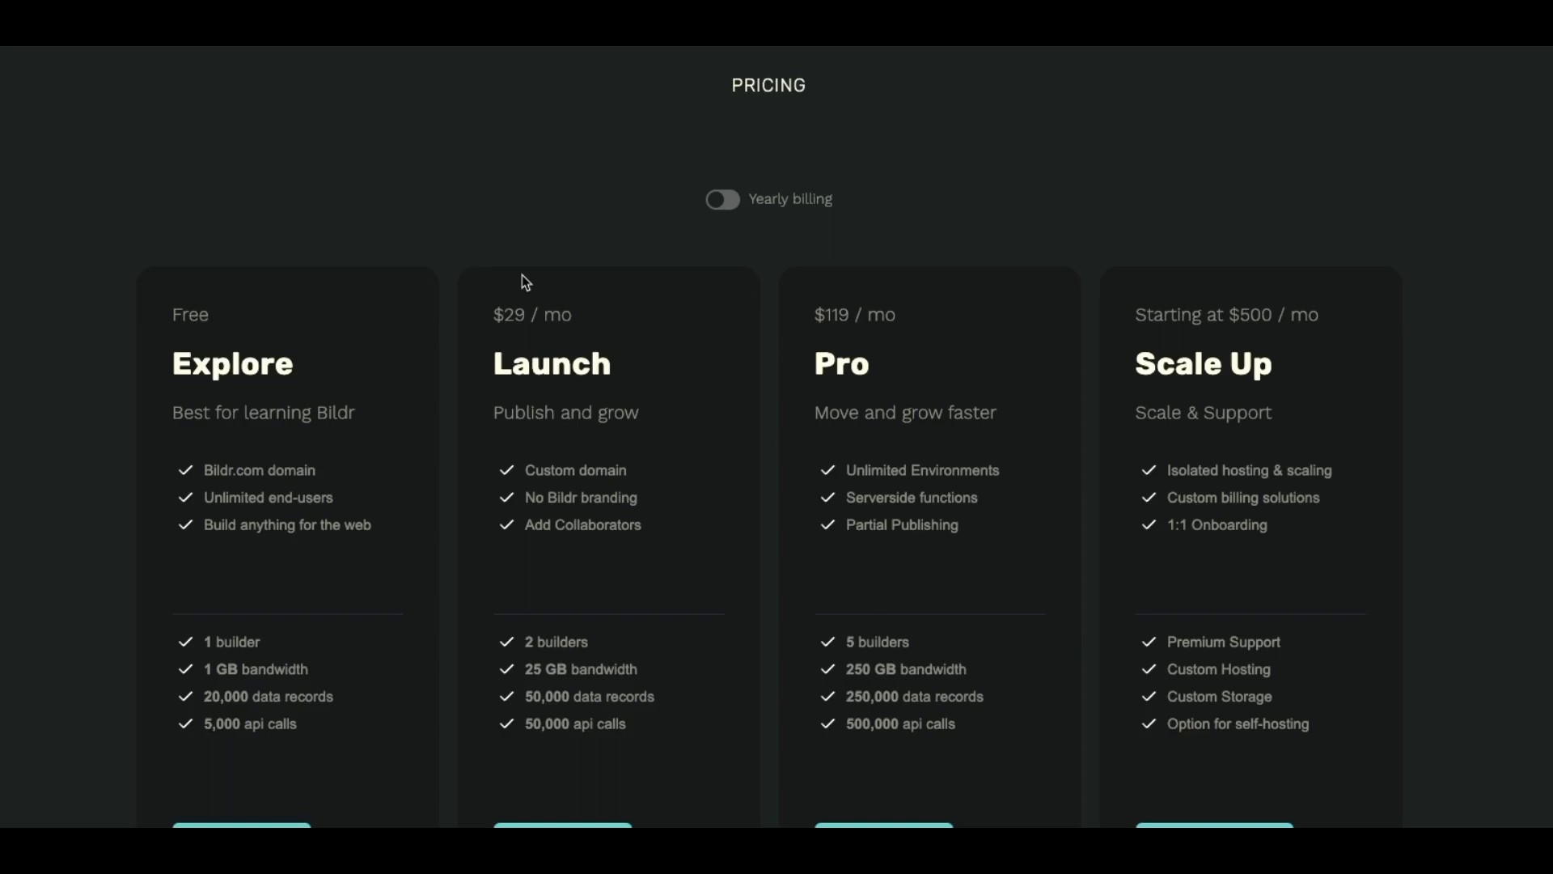
scroll(525, 282, down, 5)
scroll(526, 282, down, 3)
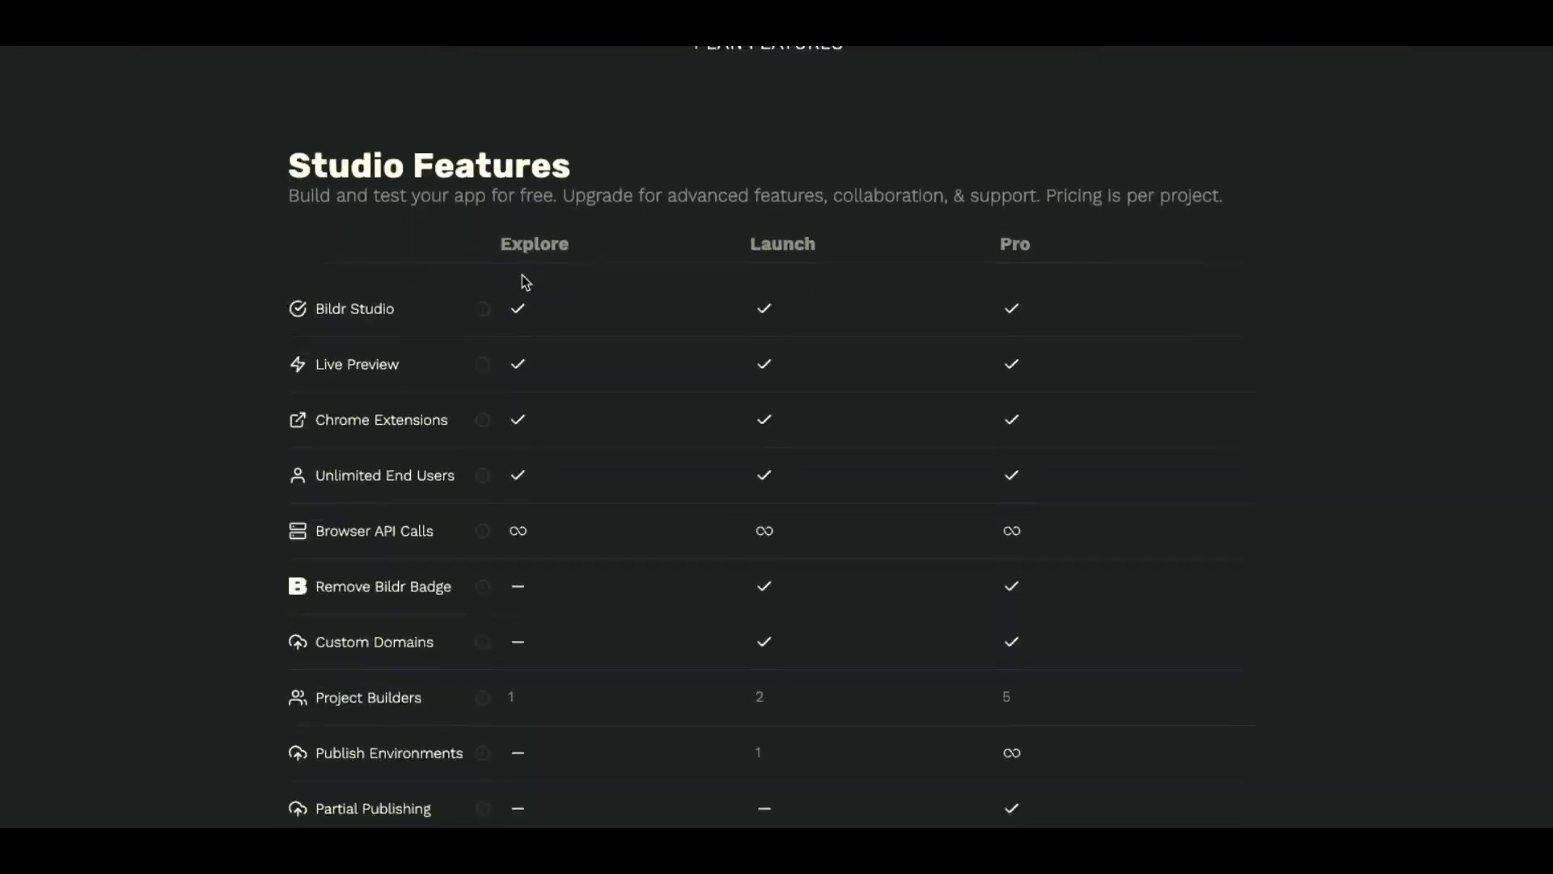
scroll(523, 283, down, 3)
scroll(522, 282, up, 1)
scroll(523, 281, up, 1)
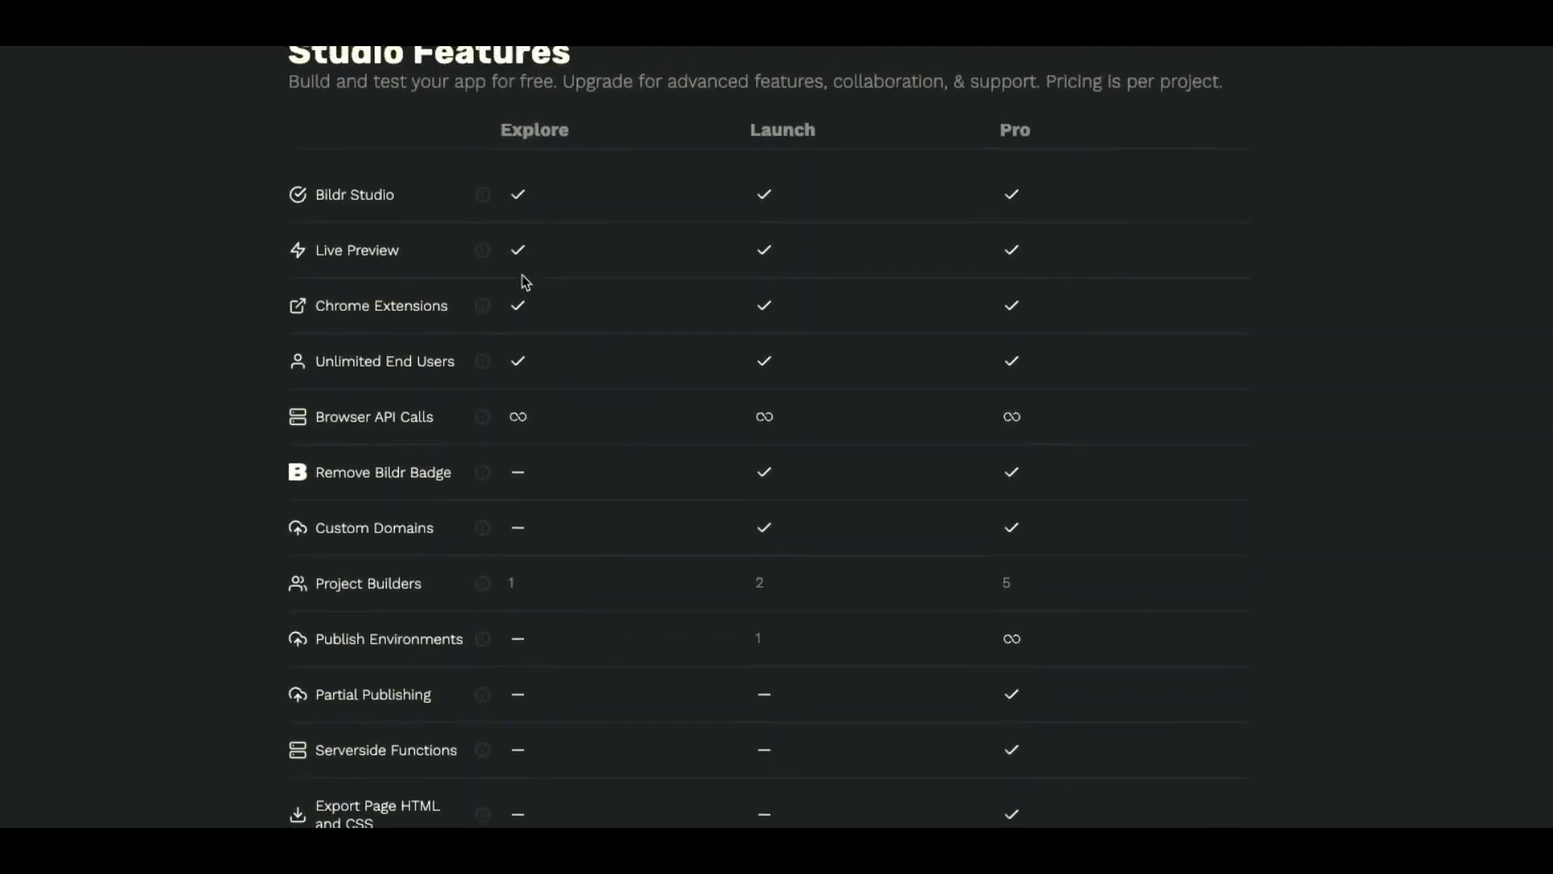
scroll(525, 281, up, 1)
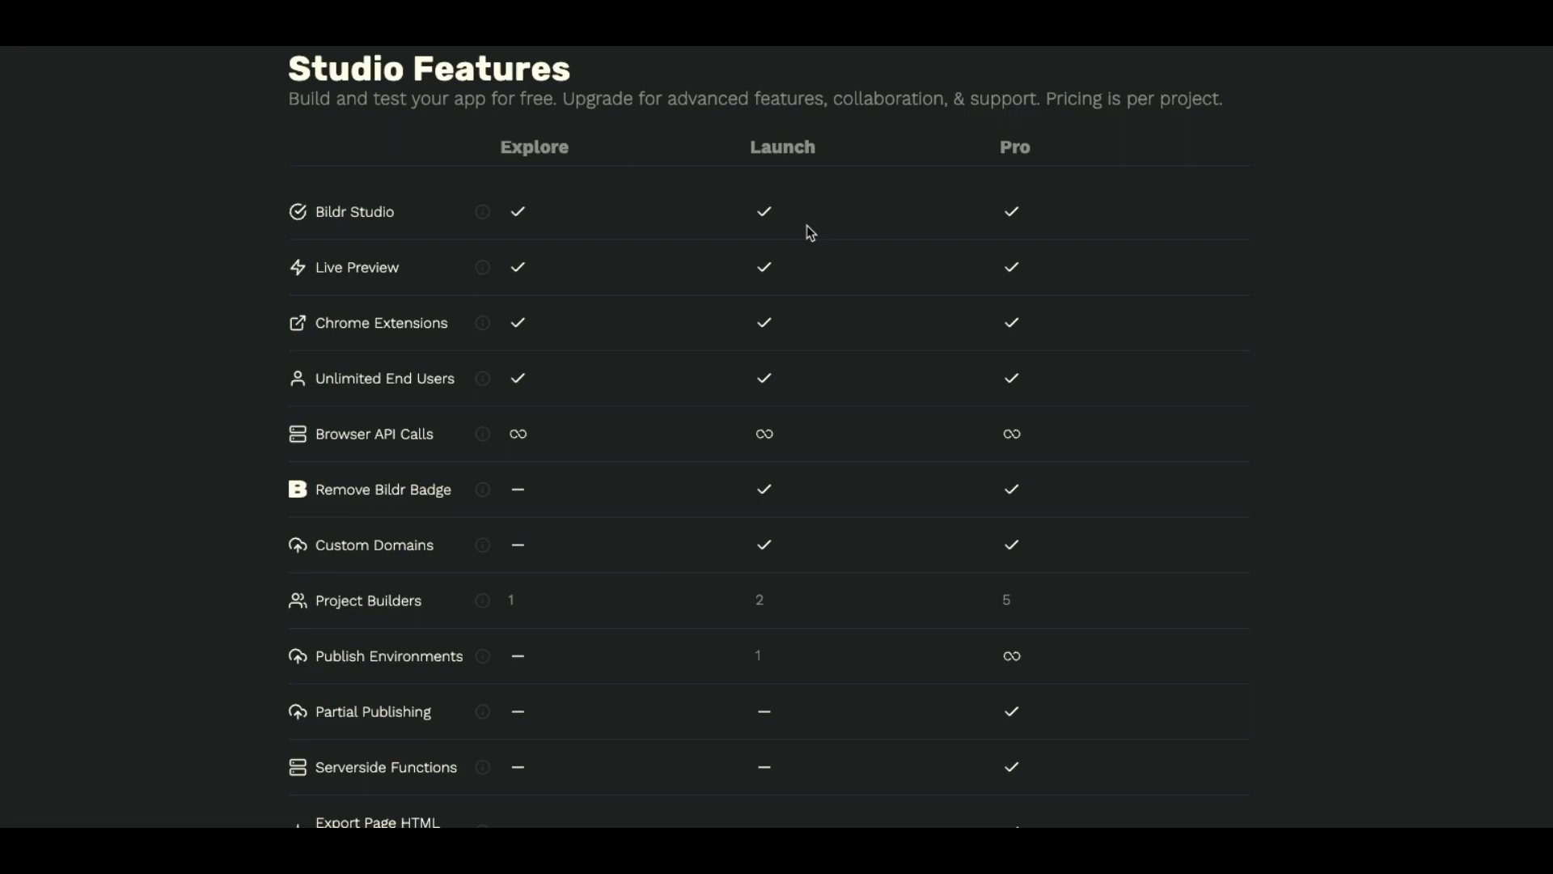
scroll(806, 377, down, 2)
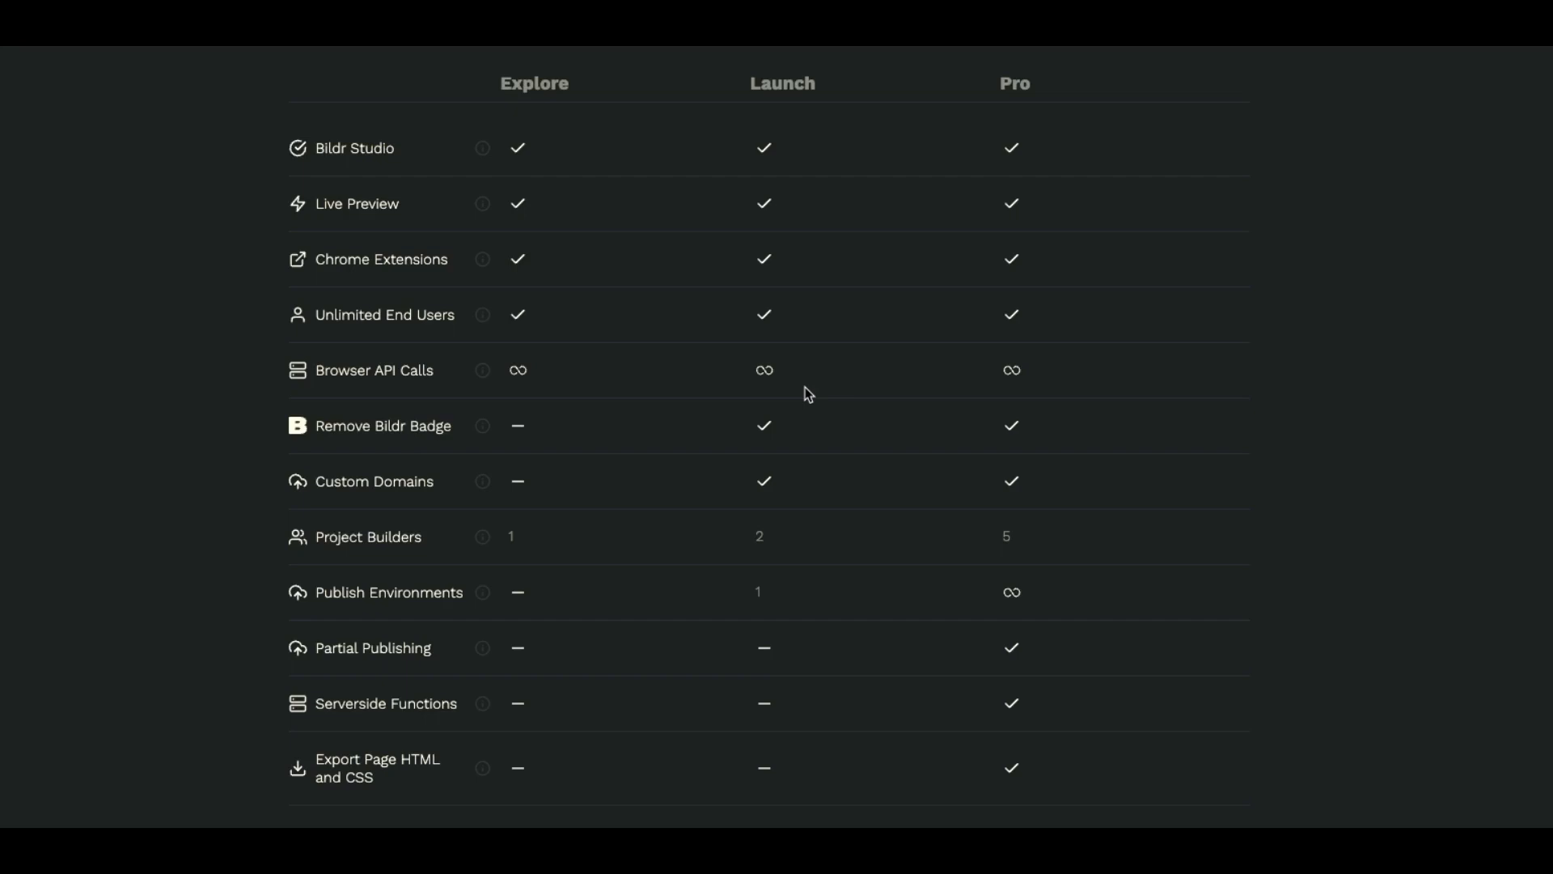
scroll(808, 394, down, 1)
scroll(805, 387, down, 2)
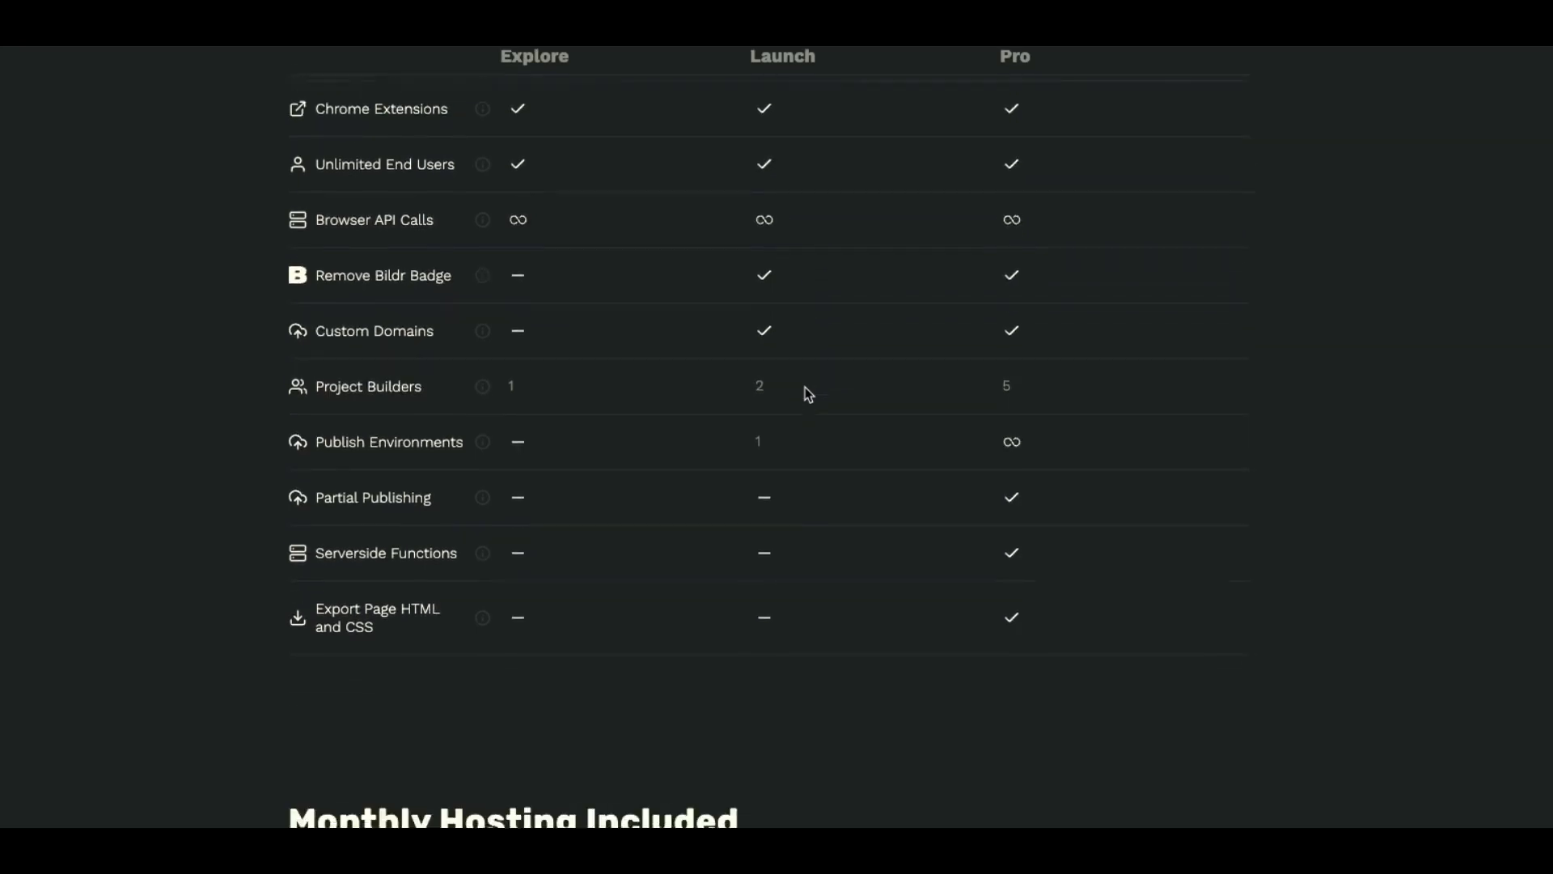
scroll(529, 467, up, 4)
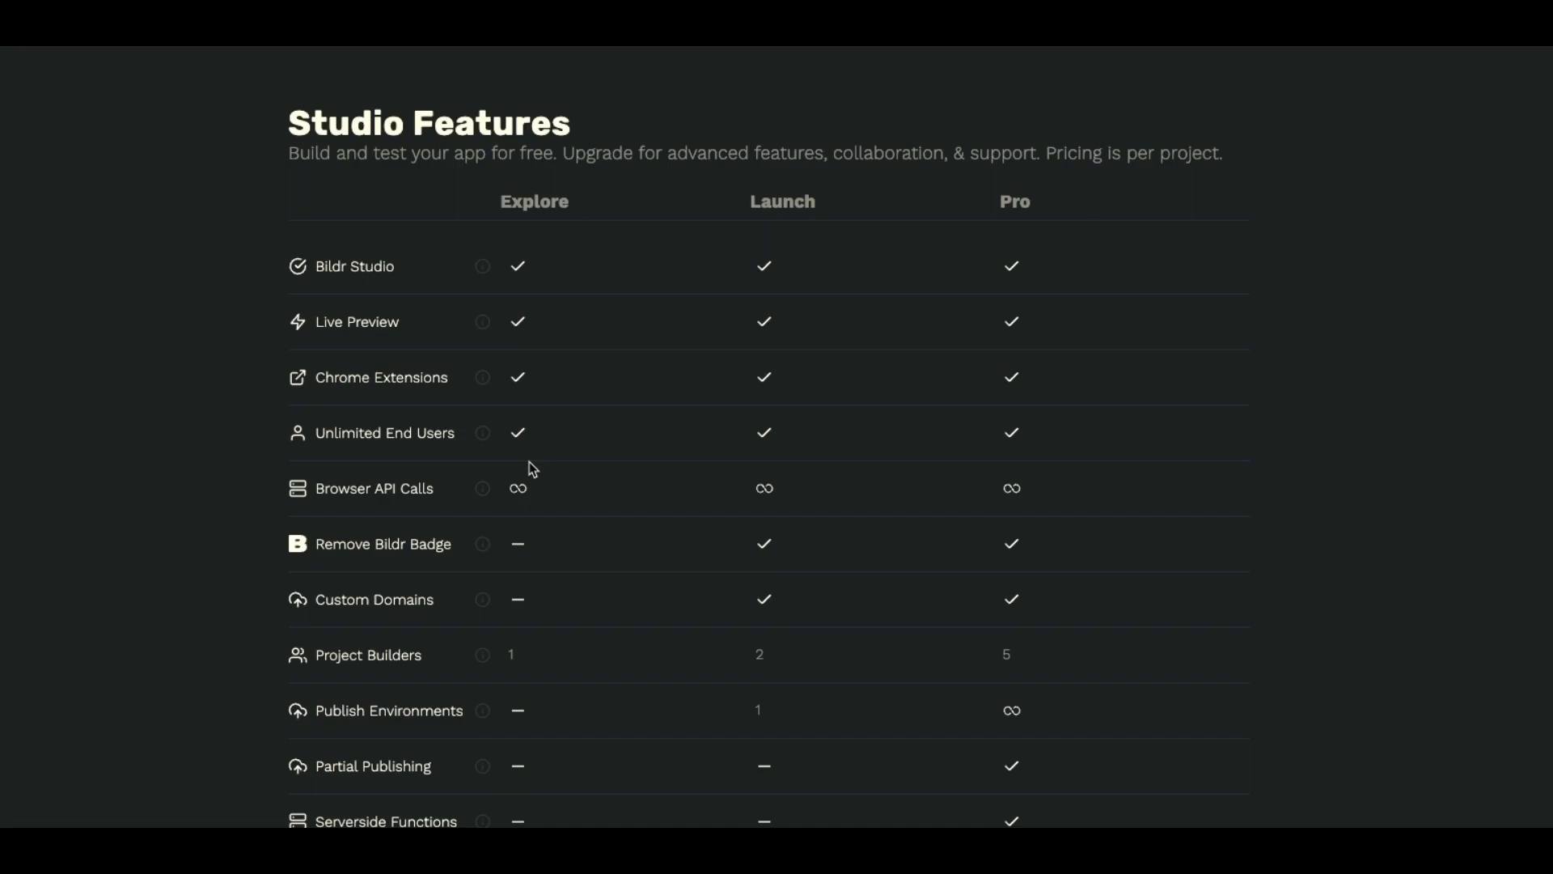
scroll(529, 462, down, 2)
scroll(529, 462, down, 6)
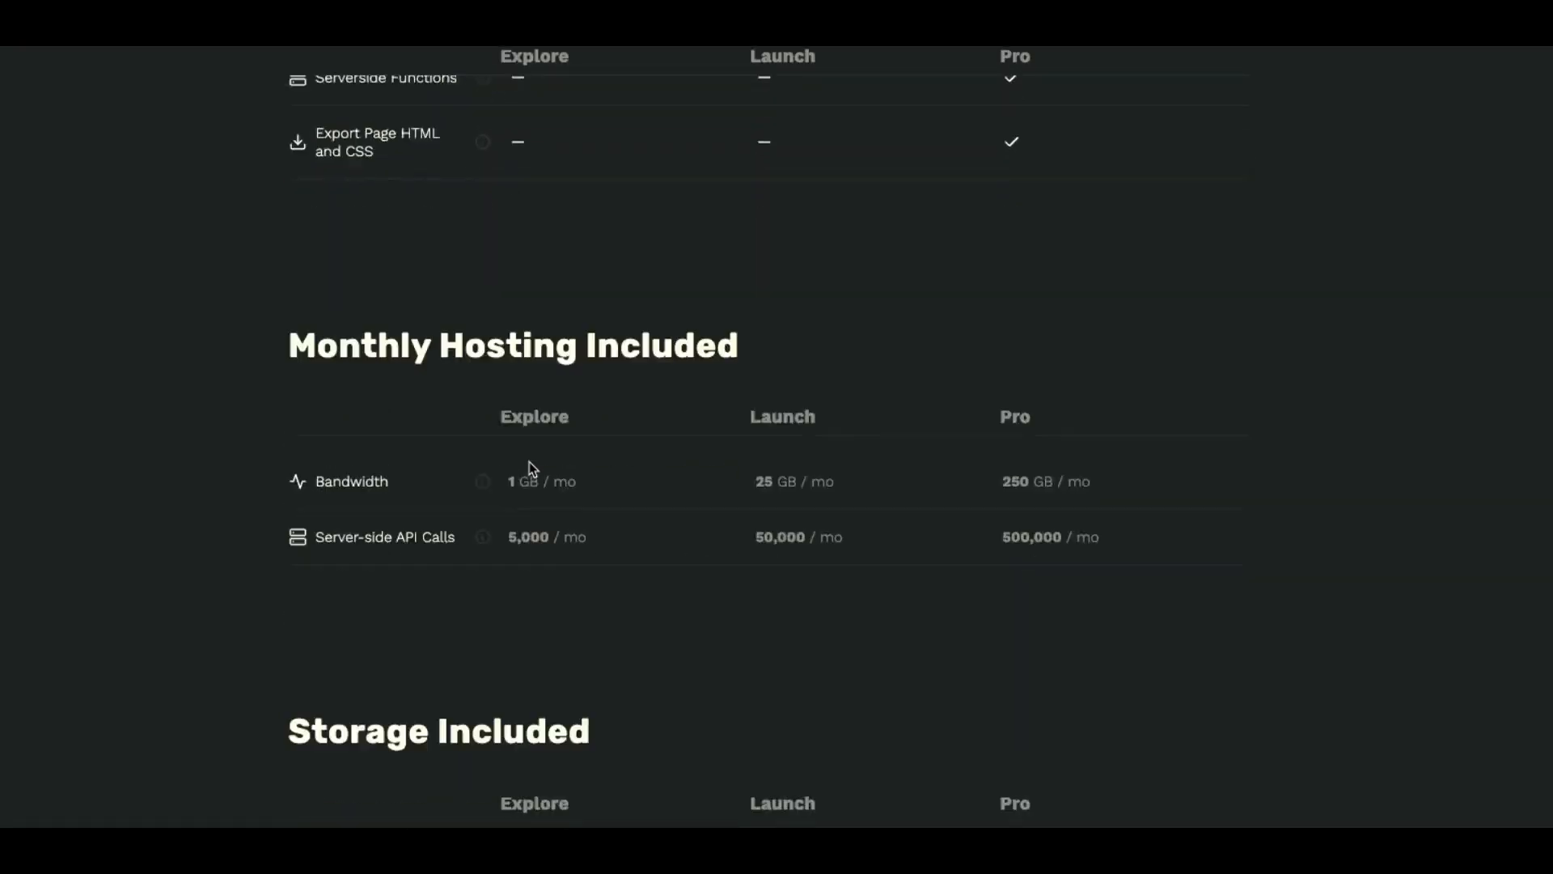
scroll(529, 461, down, 3)
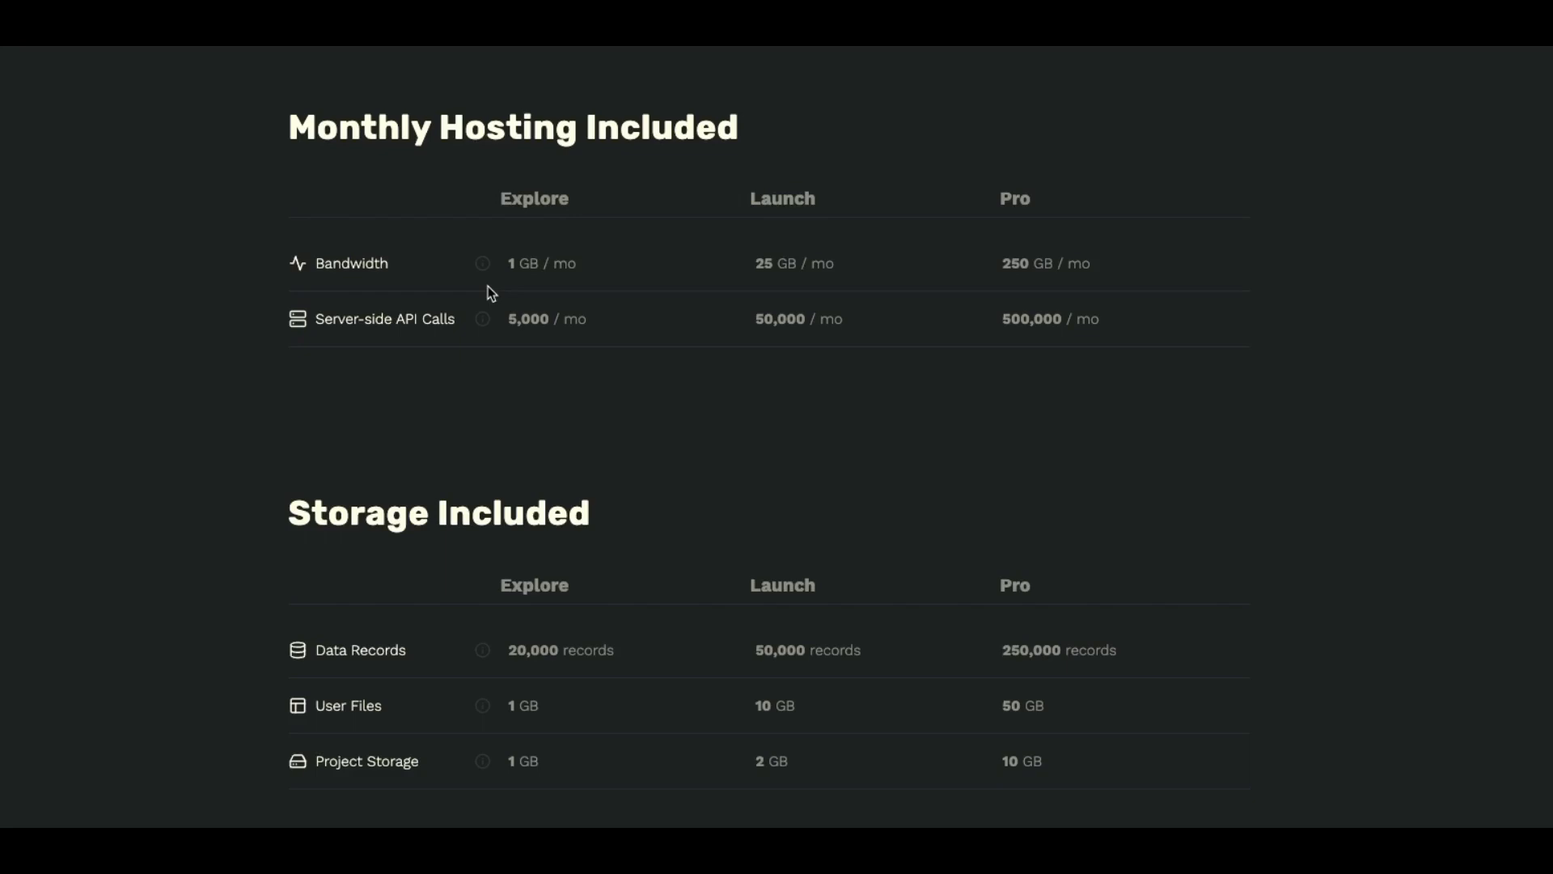
scroll(522, 364, down, 1)
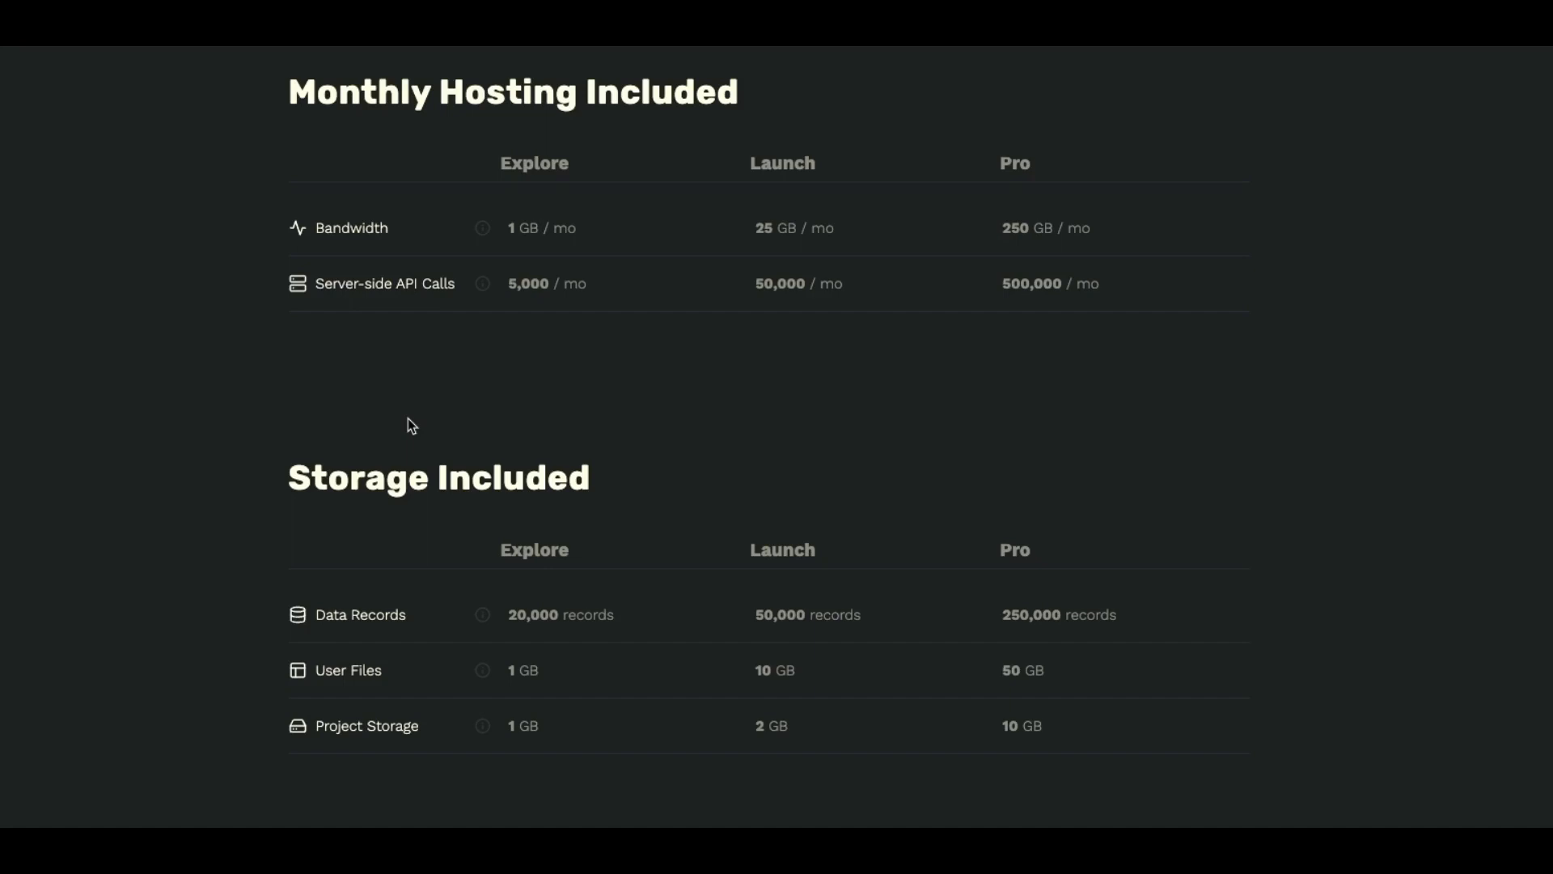
scroll(676, 517, up, 6)
scroll(676, 517, up, 3)
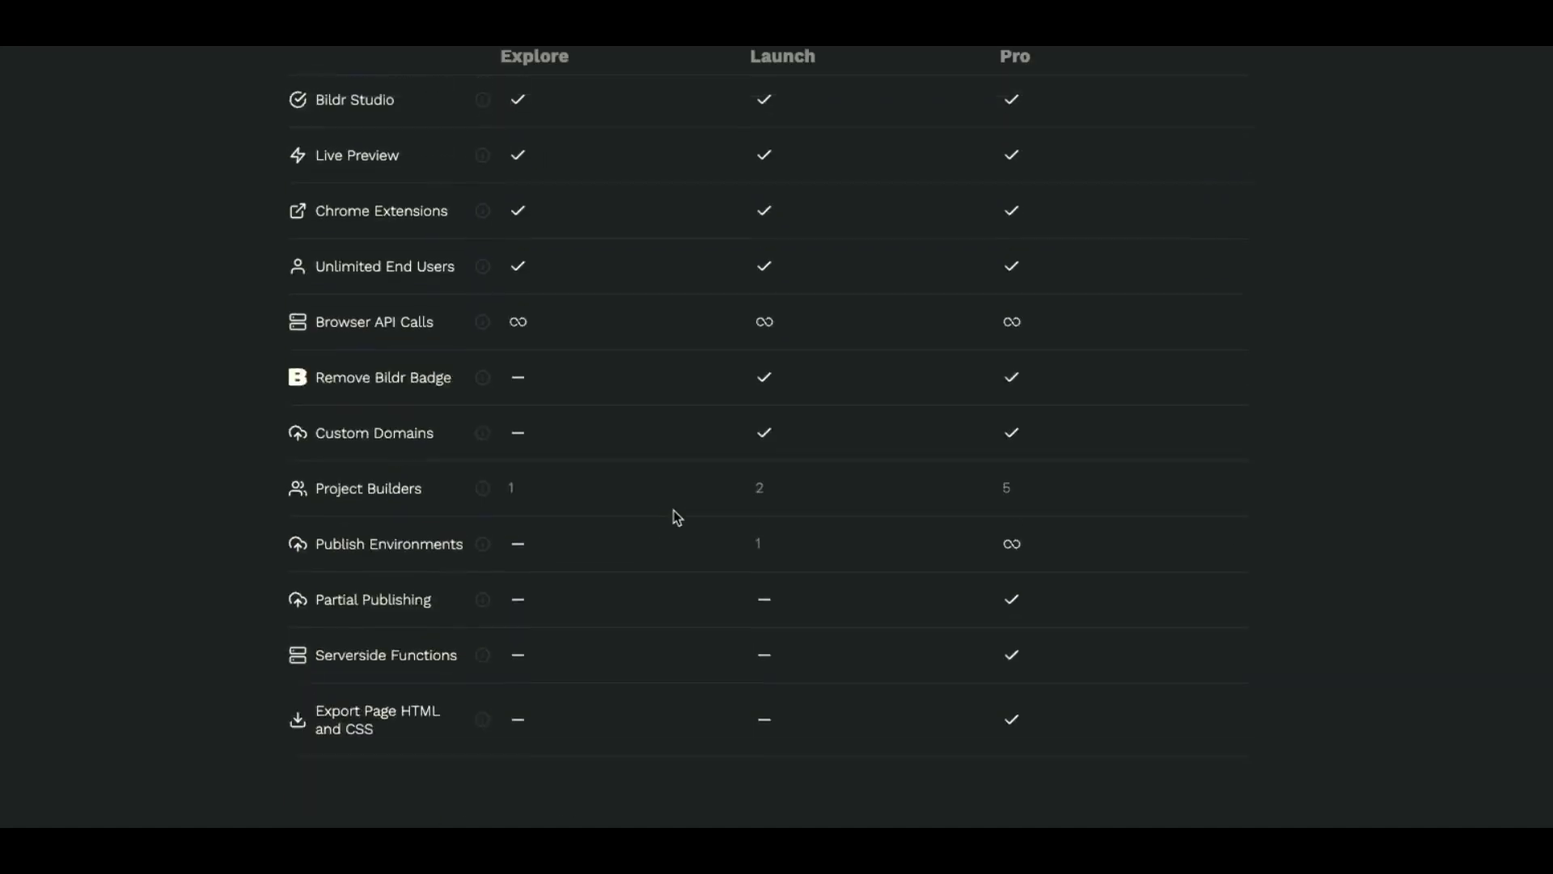
scroll(676, 517, up, 3)
scroll(676, 518, up, 5)
scroll(677, 518, up, 4)
scroll(675, 517, up, 3)
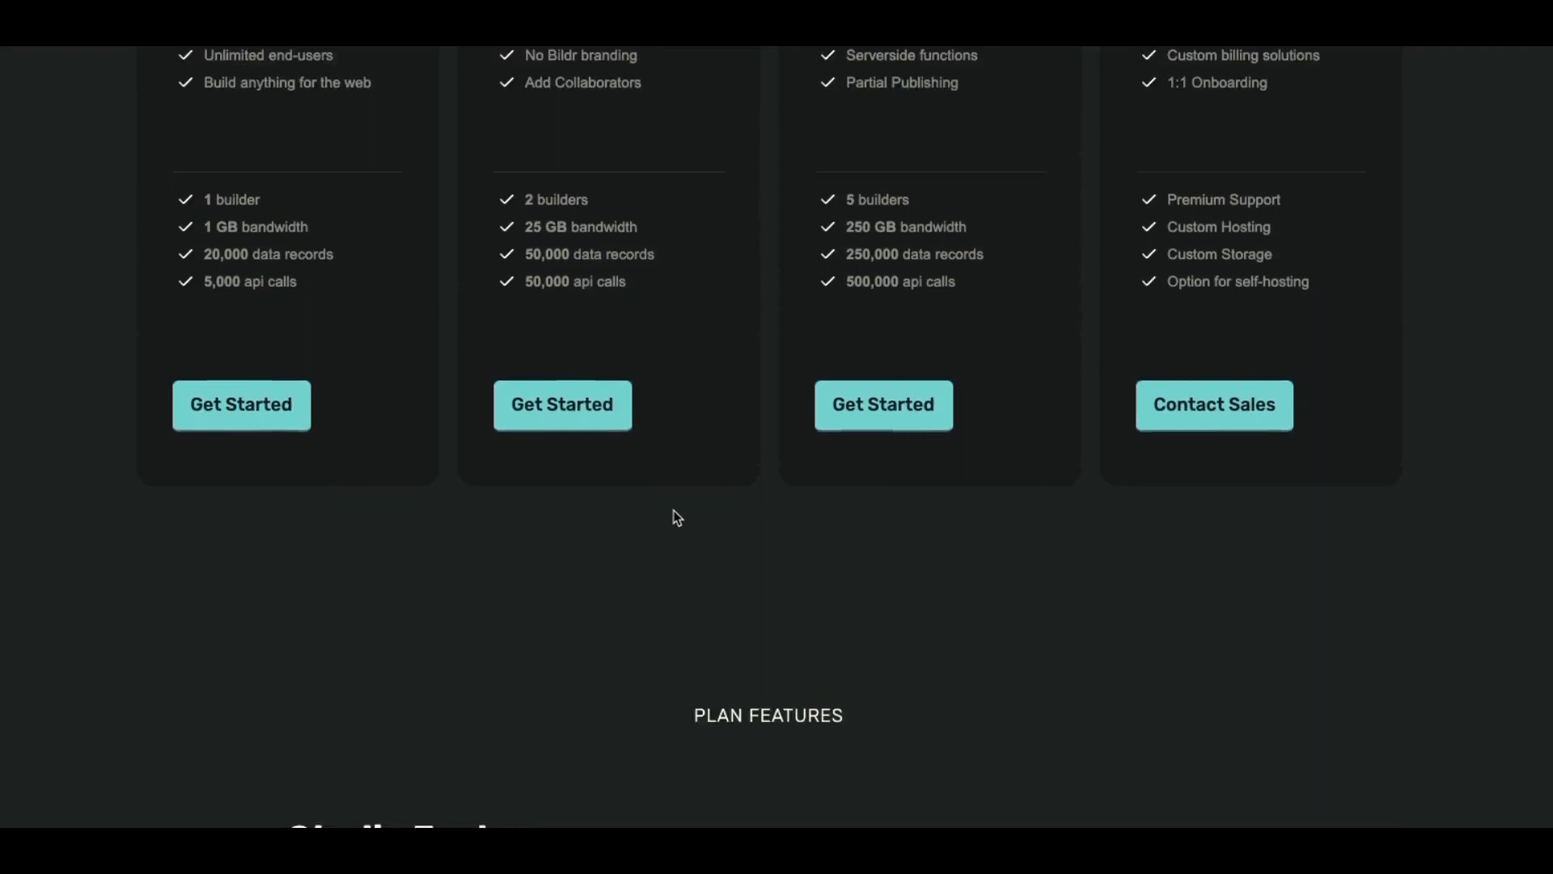
scroll(677, 517, up, 3)
scroll(675, 517, up, 3)
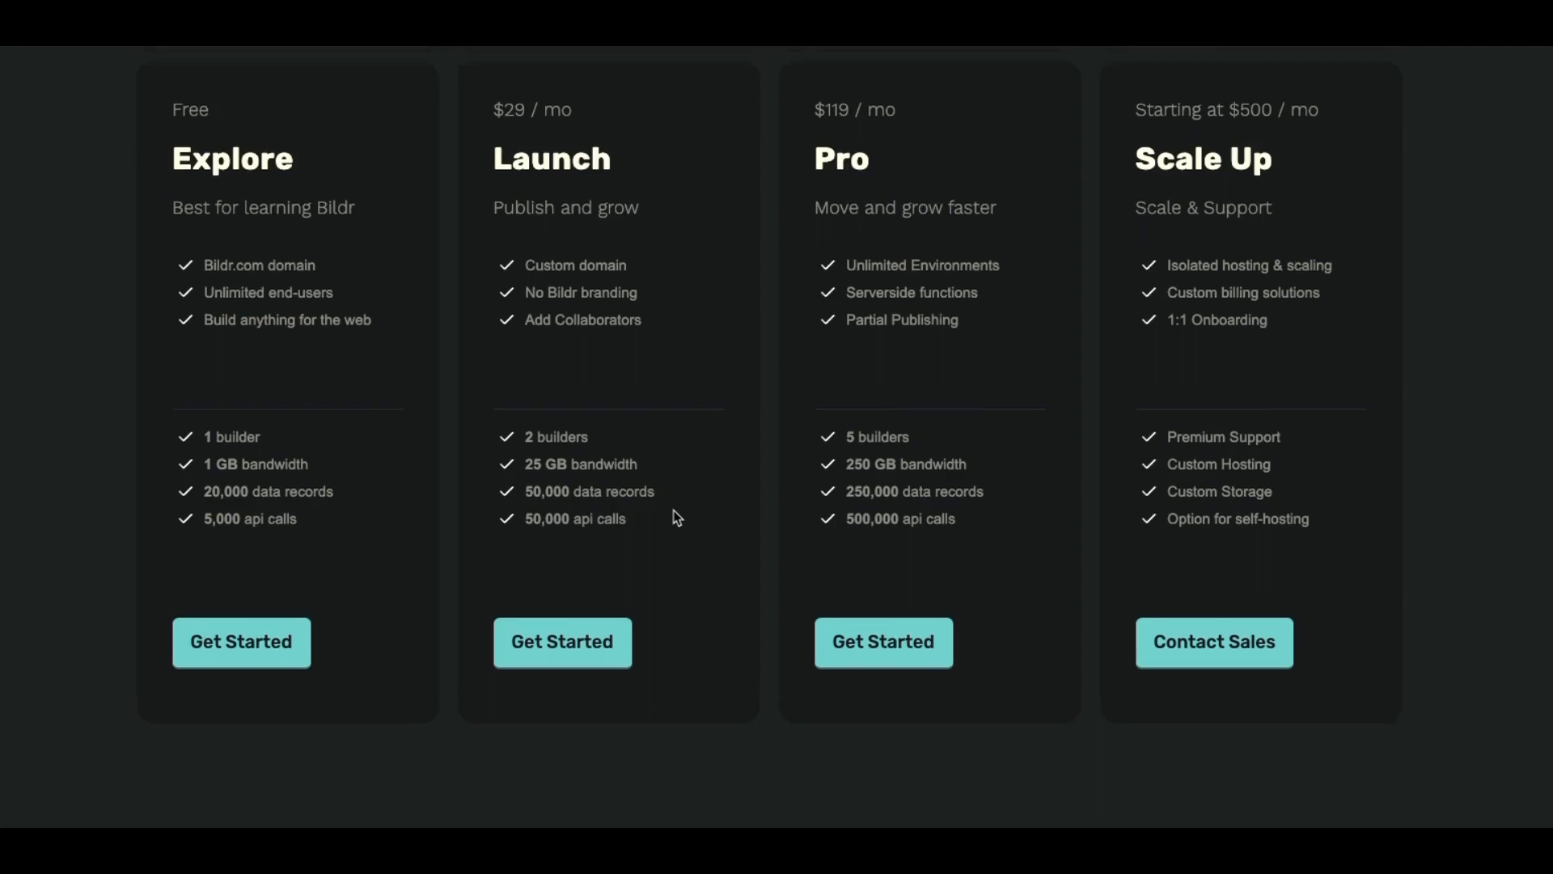
scroll(676, 517, down, 3)
scroll(677, 516, down, 5)
scroll(676, 516, down, 5)
scroll(677, 516, down, 4)
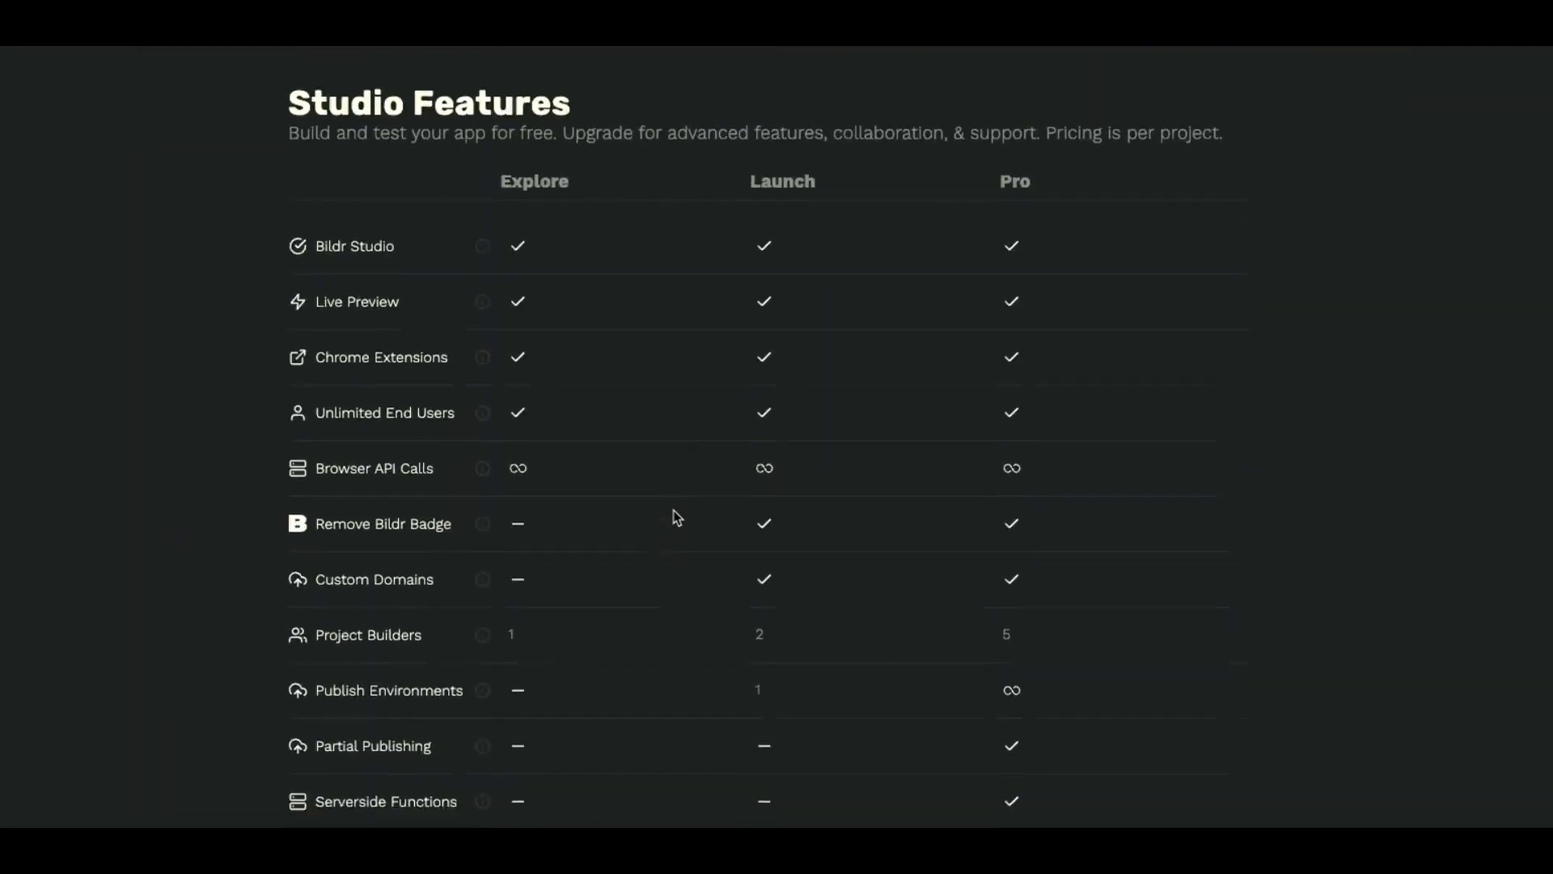
scroll(676, 516, down, 6)
scroll(677, 515, down, 2)
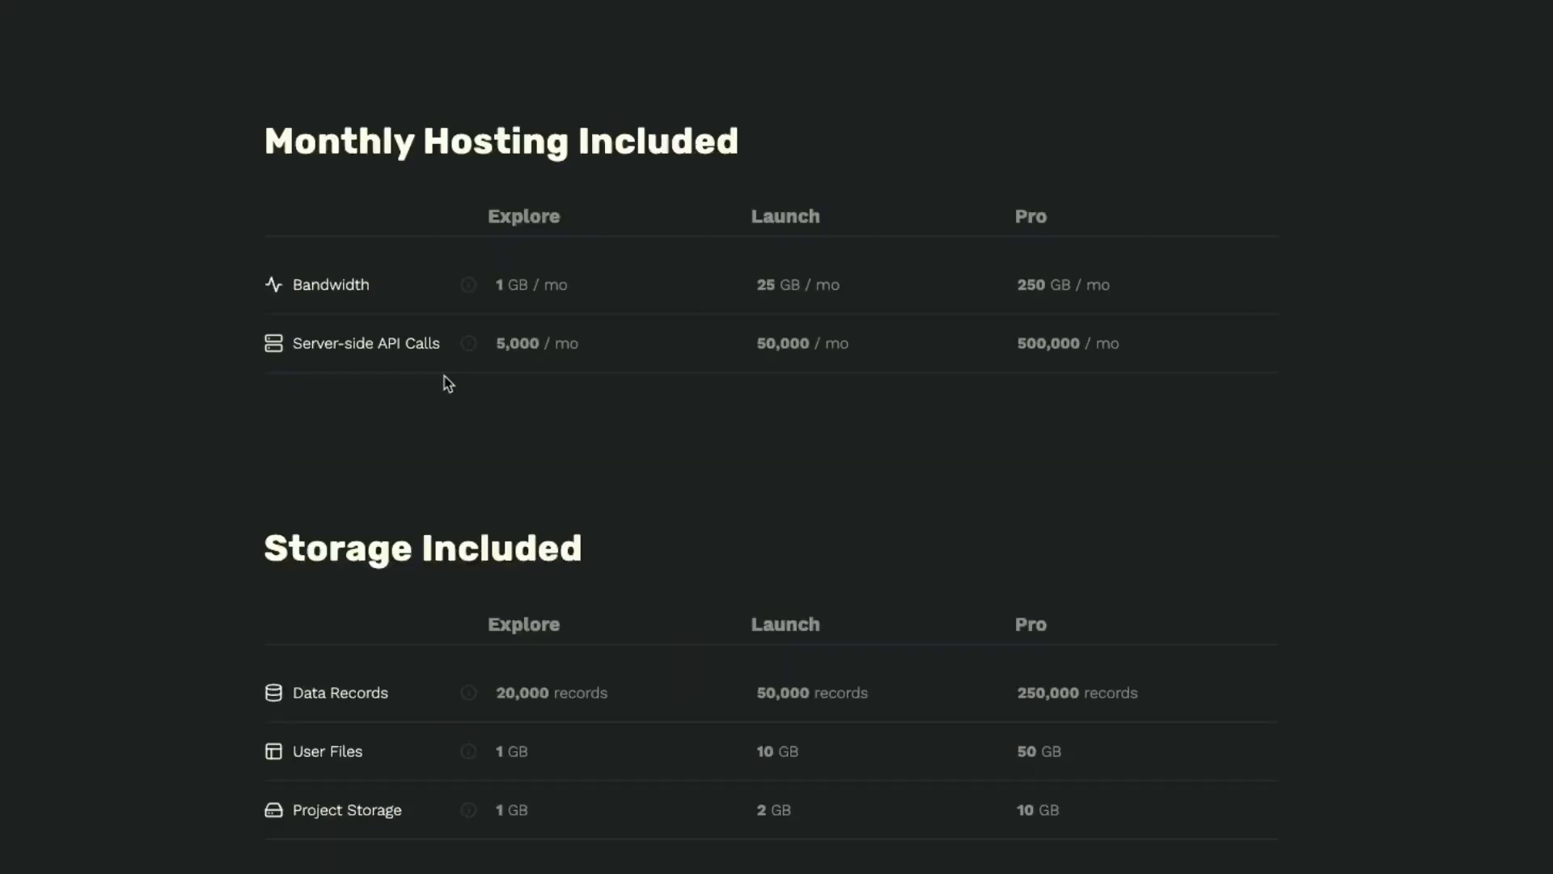